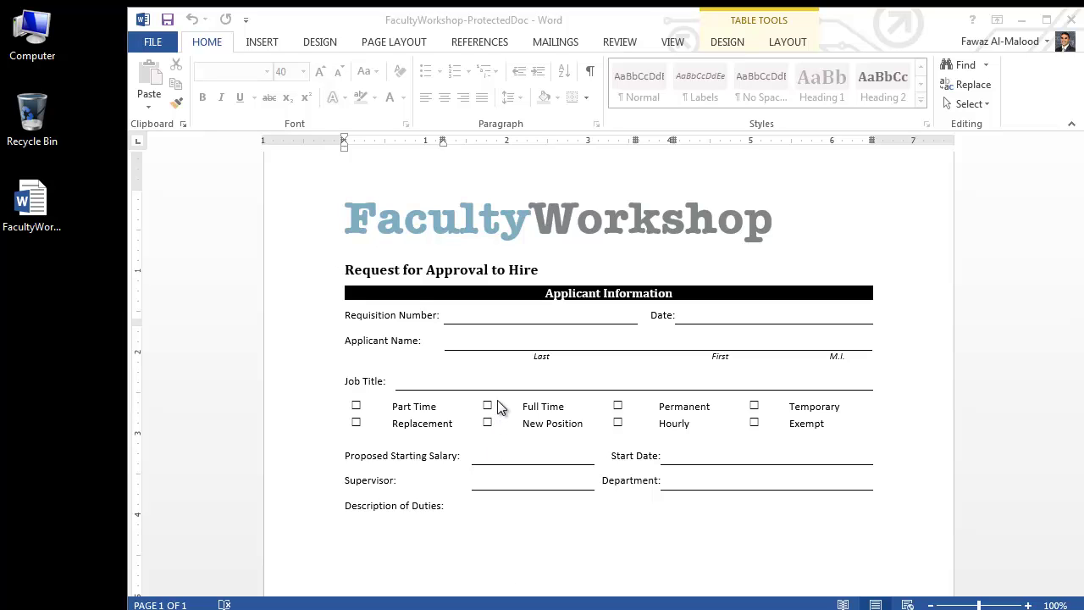
- Try deleting the locked Requisition Number row to confirm the form is protected
{"action": "left_click", "coordinate": [466, 325]}
{"action": "left_click", "coordinate": [402, 315]}
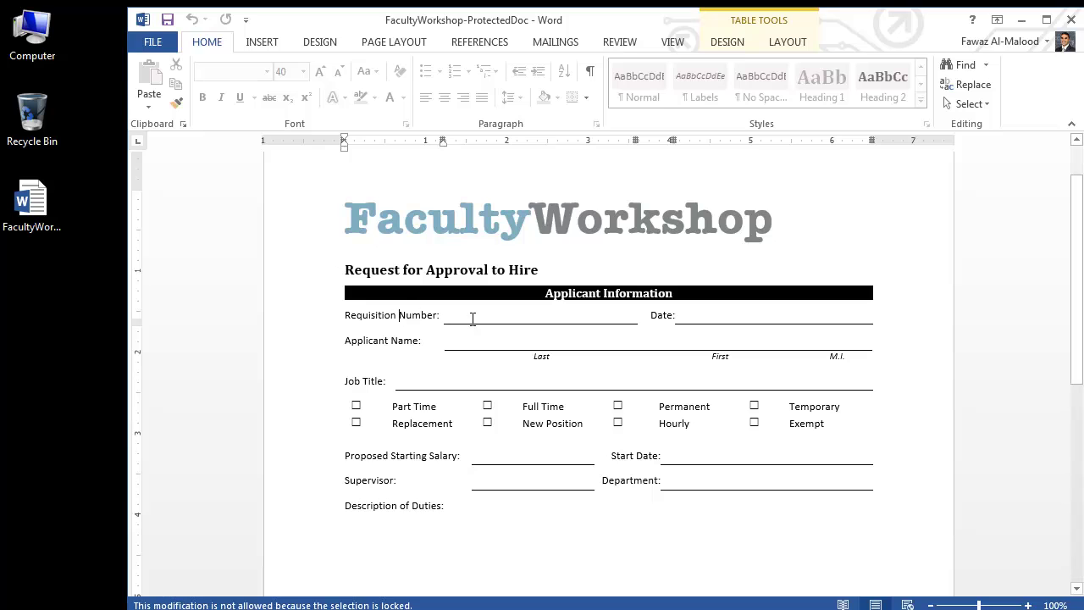
{"action": "left_click_drag", "start_coordinate": [496, 315], "coordinate": [406, 316]}
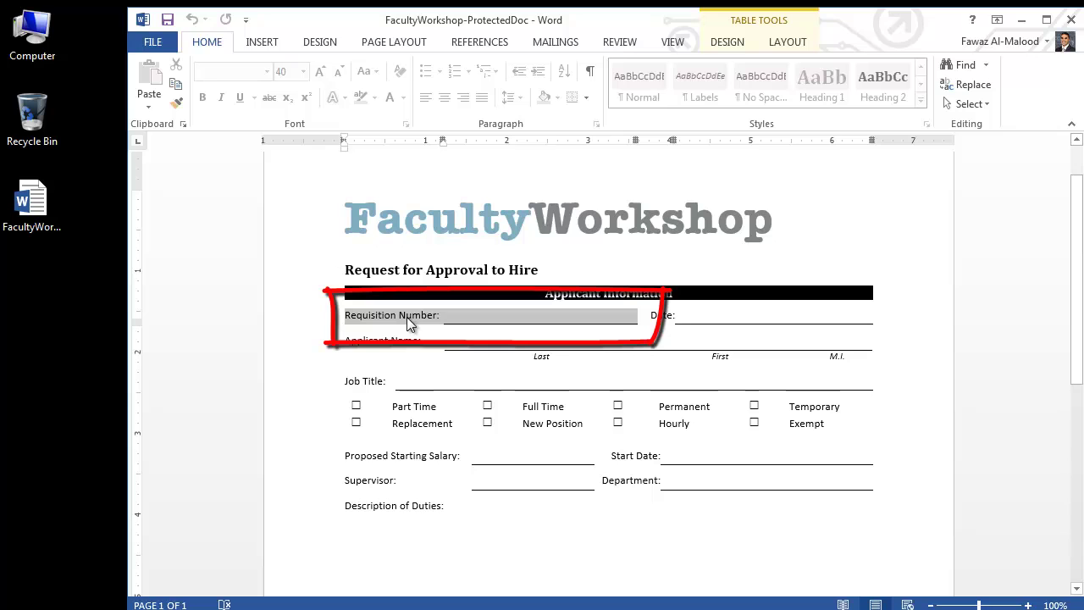
{"action": "key", "text": "Delete"}
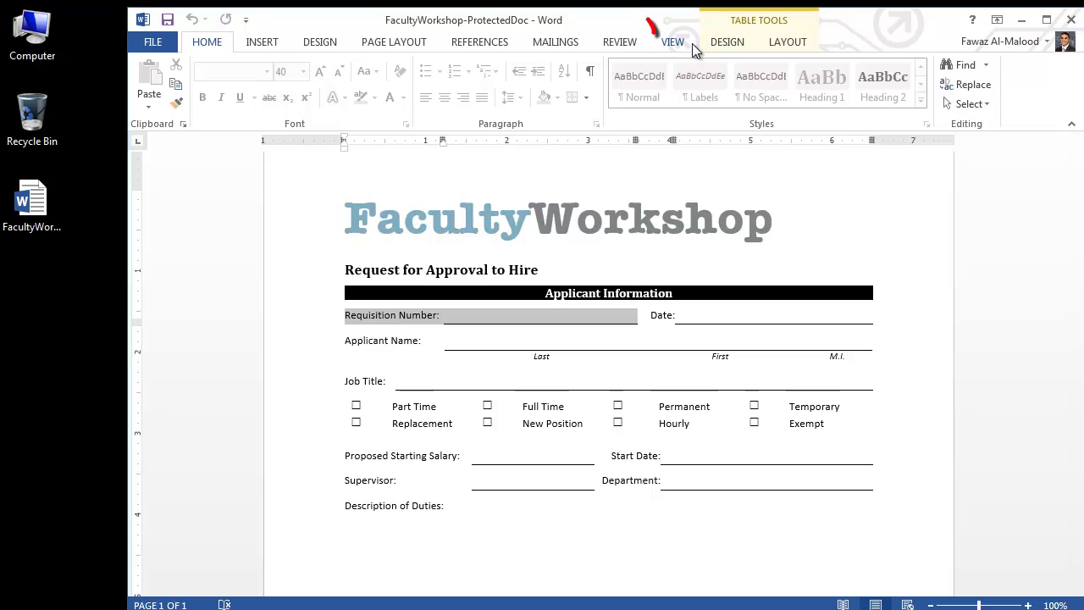
- Attempt to stop editing protection under Restrict Editing, then cancel the password prompt
{"action": "left_click", "coordinate": [622, 44]}
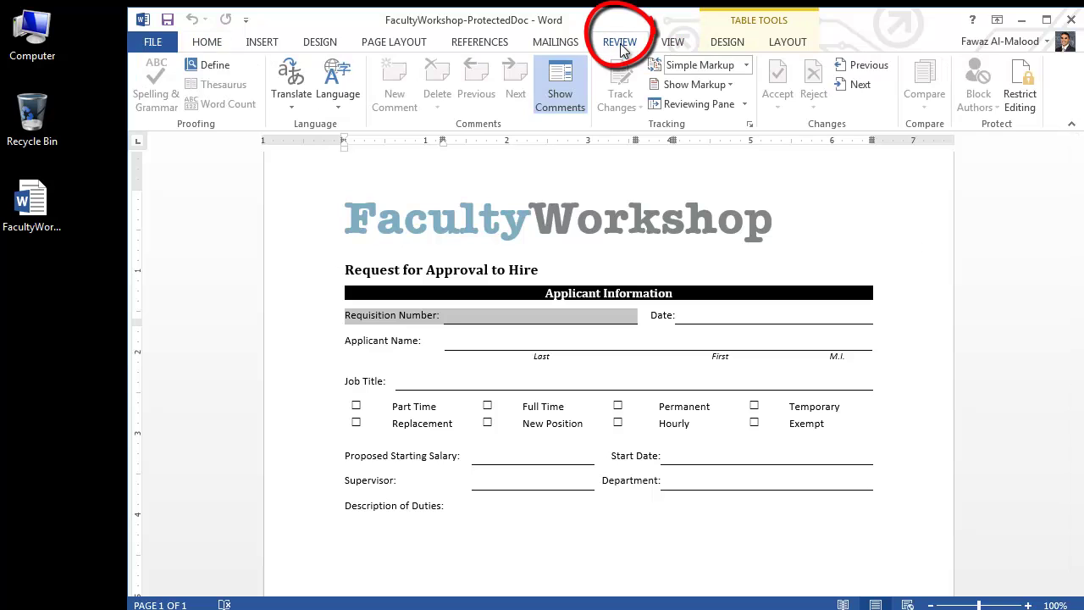
{"action": "left_click", "coordinate": [1025, 91]}
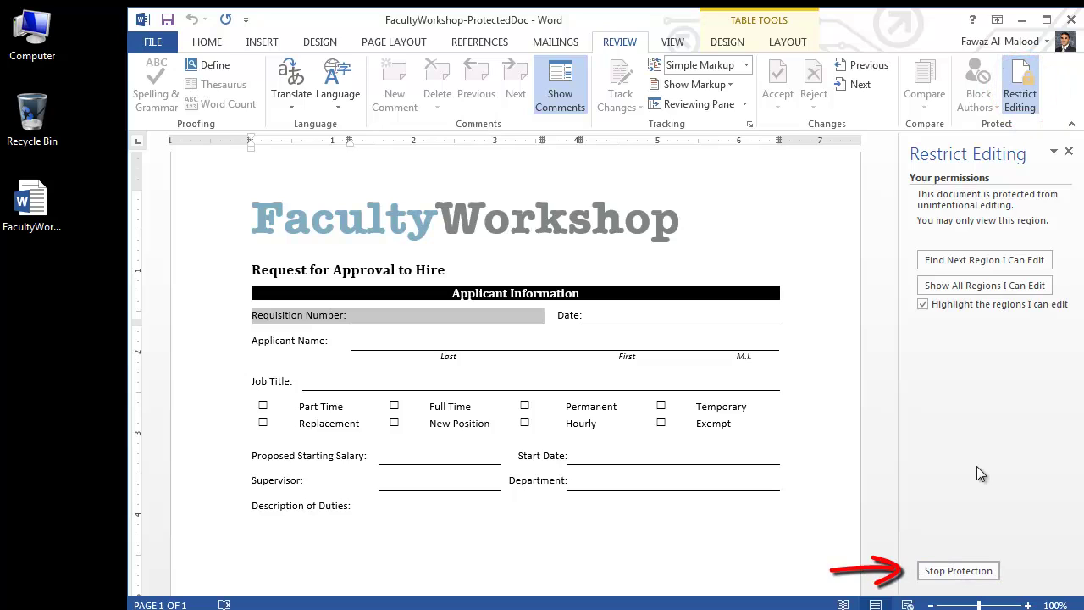
{"action": "left_click", "coordinate": [969, 570]}
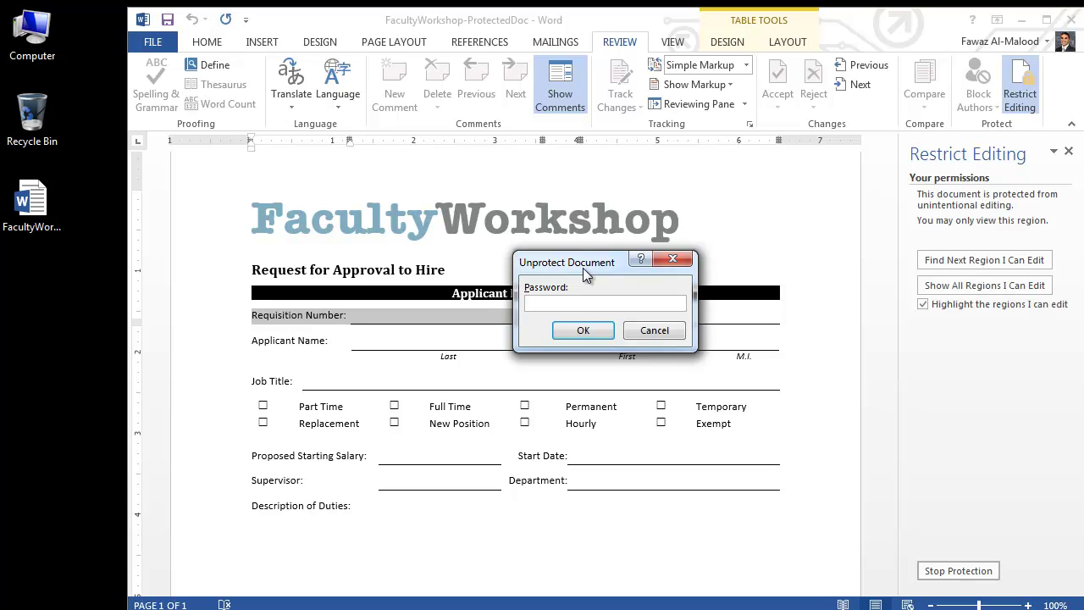
{"action": "left_click", "coordinate": [661, 334]}
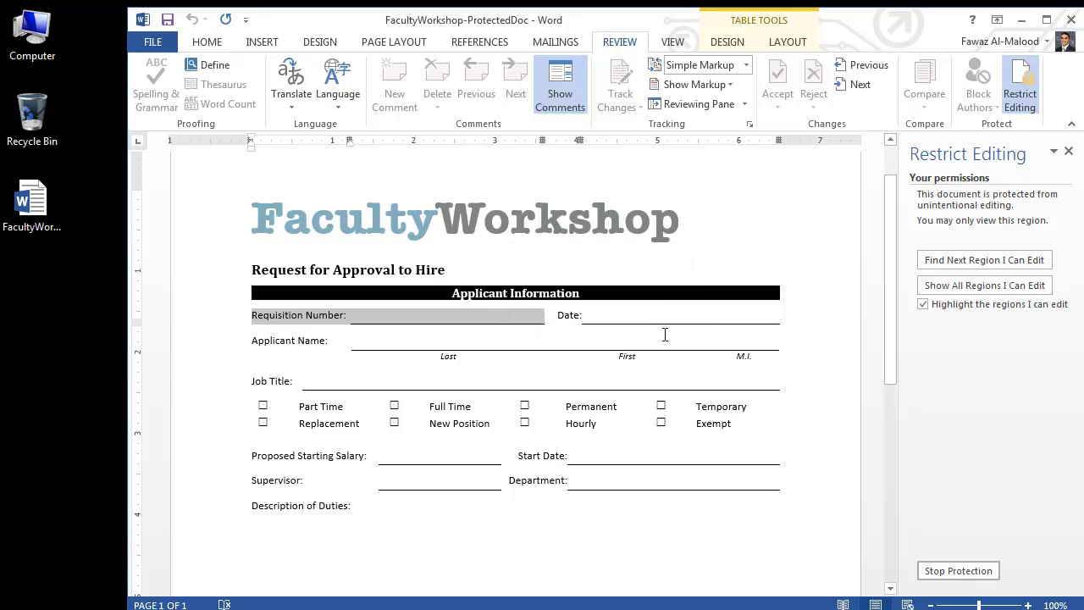
{"action": "left_click", "coordinate": [1068, 150]}
- Save a Rich Text Format copy named RTF-Protected on the Desktop, accepting the compatibility warning
{"action": "left_click", "coordinate": [161, 41]}
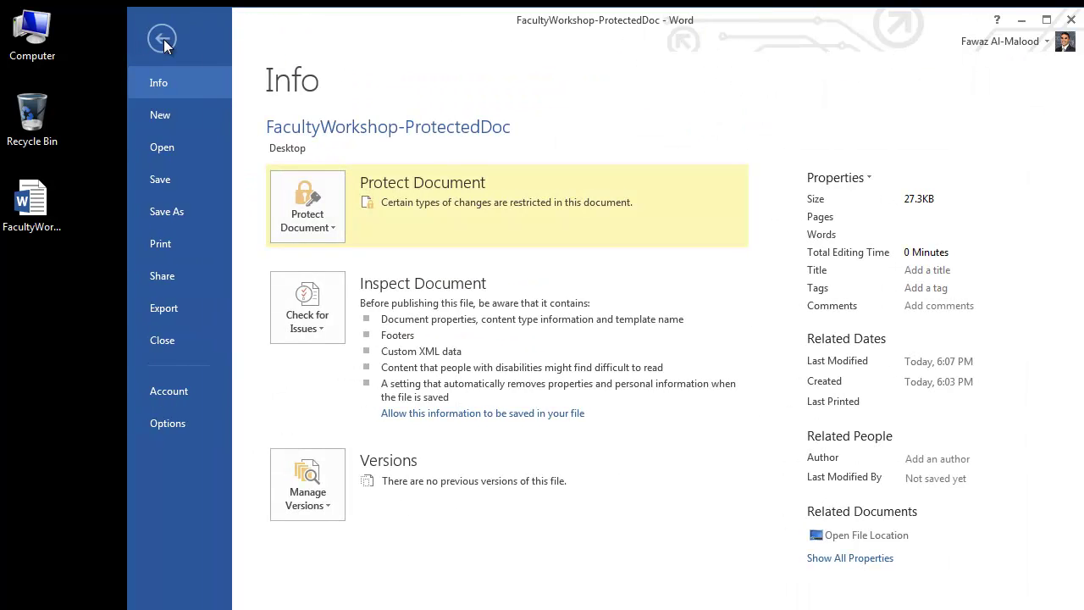
{"action": "left_click", "coordinate": [189, 211]}
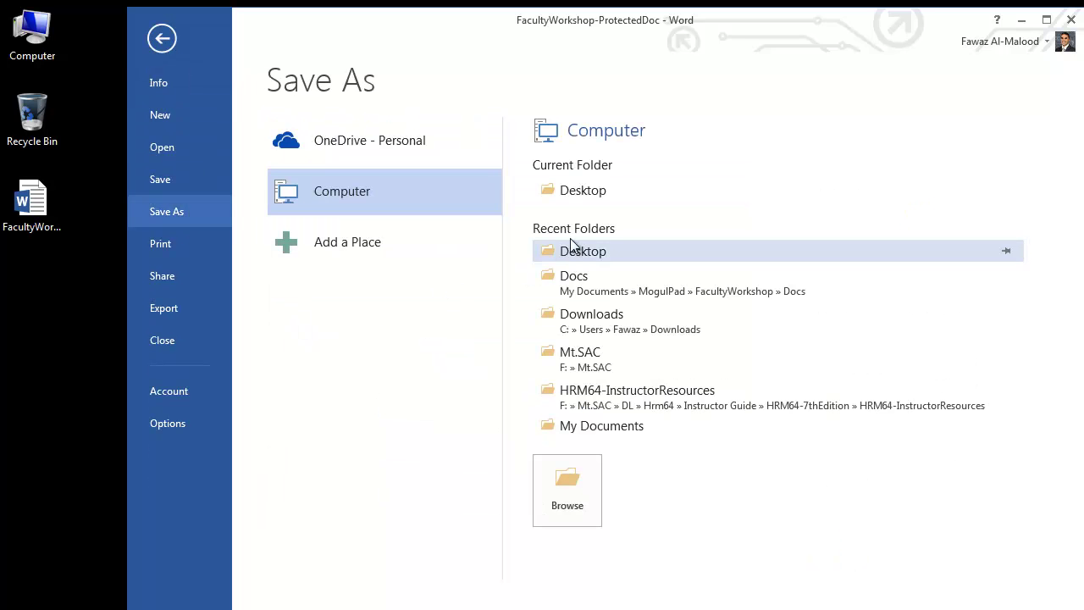
{"action": "left_click", "coordinate": [589, 193]}
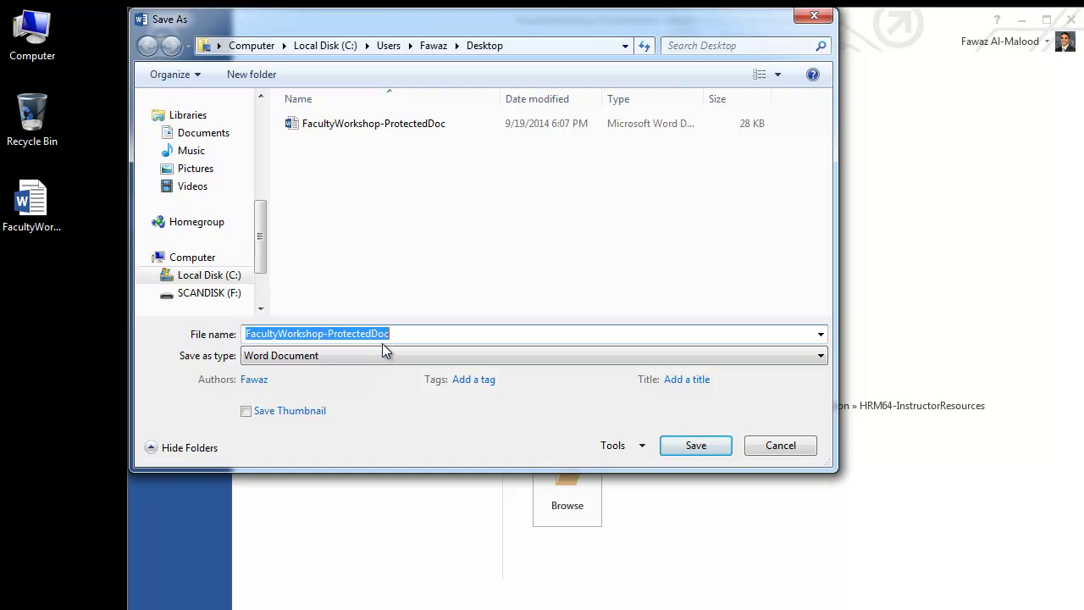
{"action": "type", "text": "RTF"}
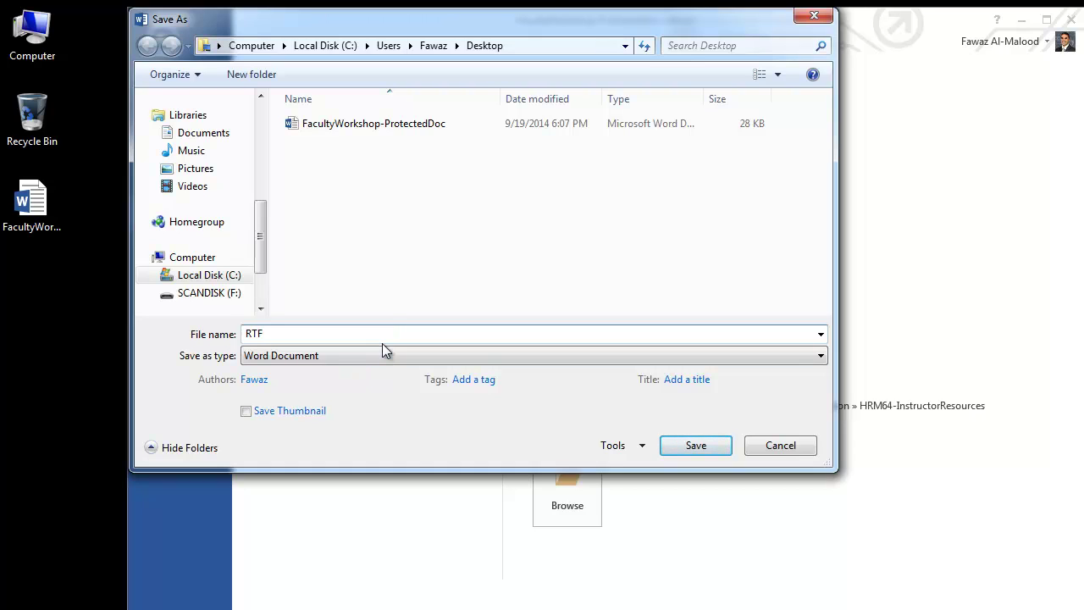
{"action": "type", "text": "-Pro"}
{"action": "type", "text": "tected"}
{"action": "left_click", "coordinate": [324, 361]}
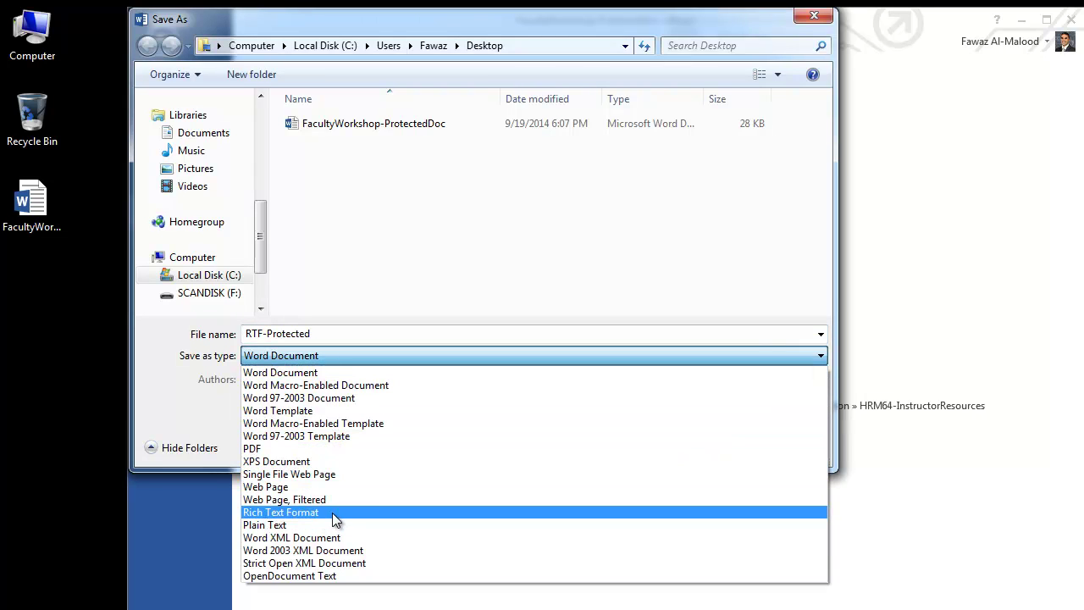
{"action": "left_click", "coordinate": [331, 512]}
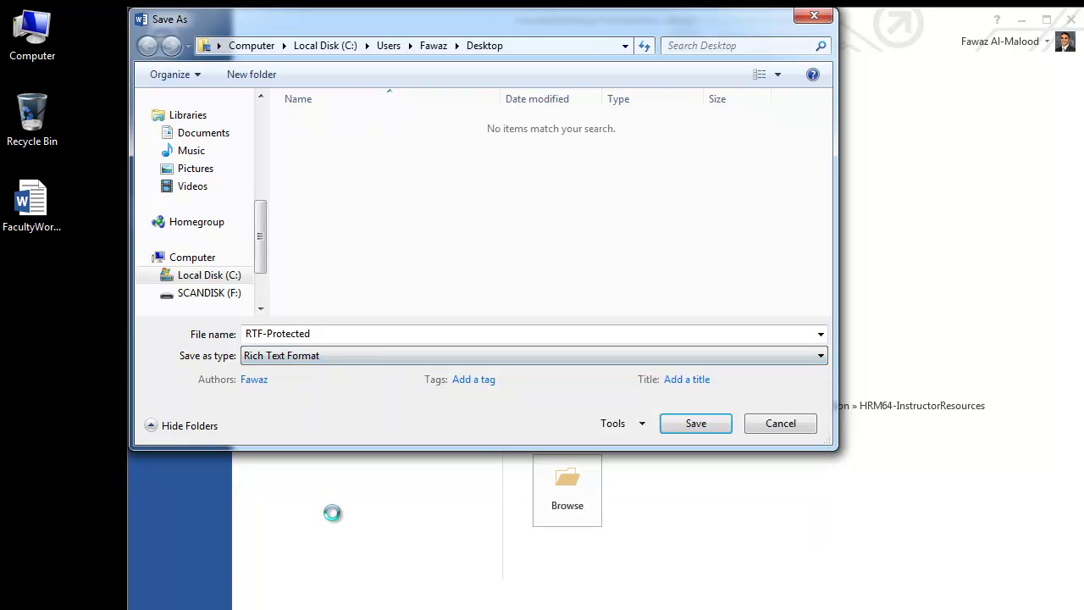
{"action": "left_click", "coordinate": [696, 427]}
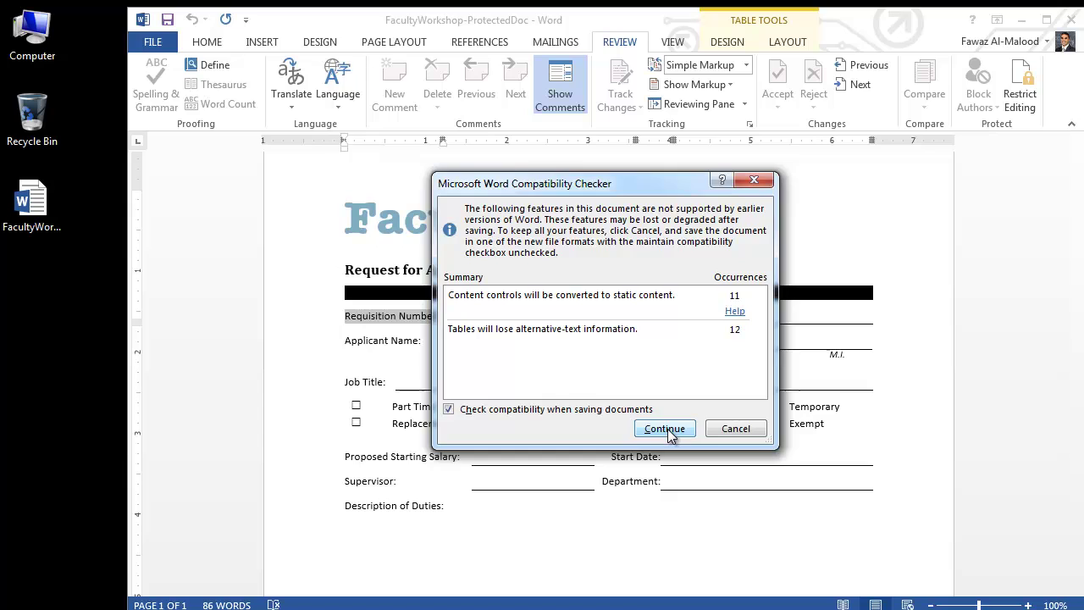
{"action": "left_click", "coordinate": [663, 429]}
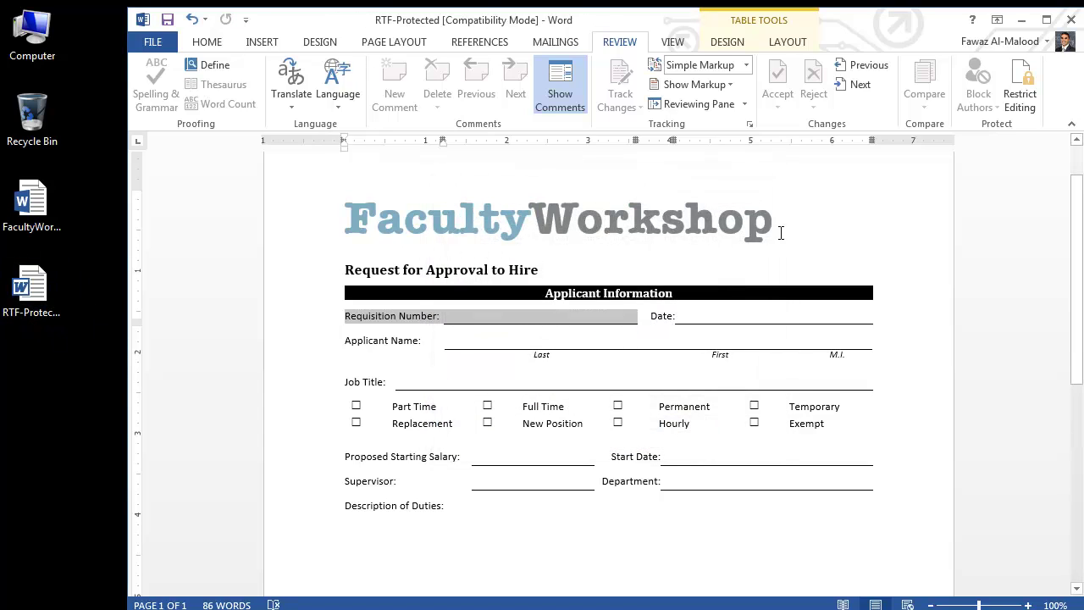
- Close Word, recycle the original form, and drag RTF-Protected into a new Notepad window
{"action": "left_click", "coordinate": [1071, 25]}
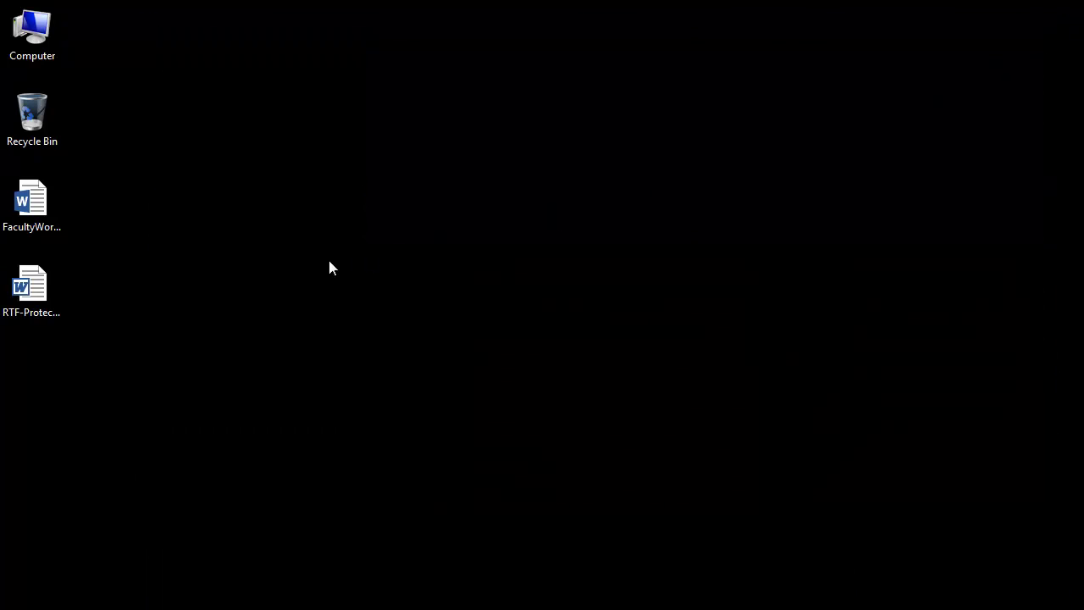
{"action": "left_click_drag", "start_coordinate": [41, 207], "coordinate": [40, 127]}
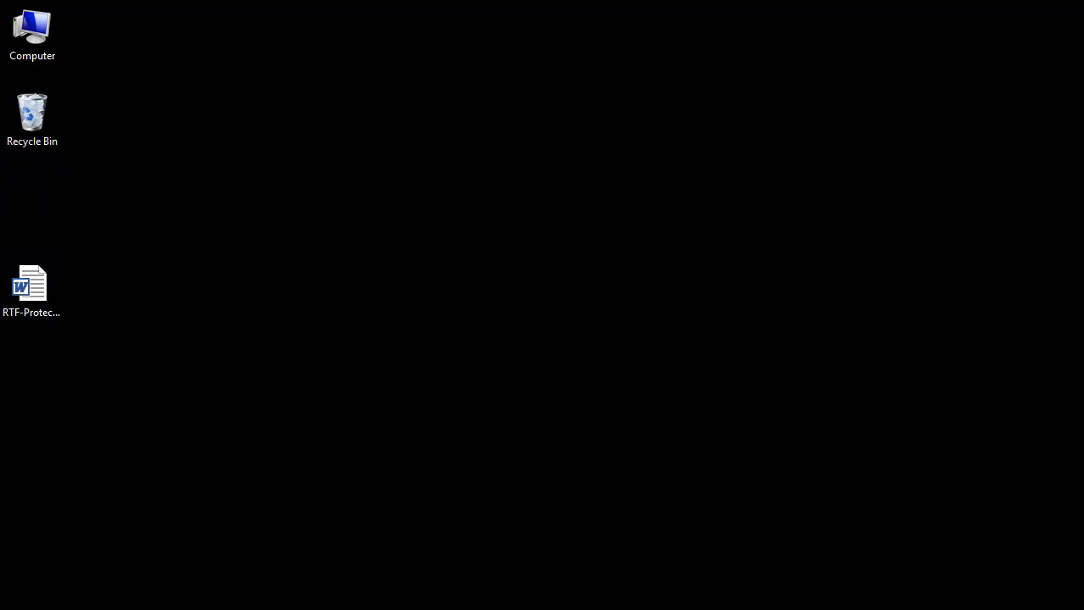
{"action": "key", "text": "super"}
{"action": "left_click", "coordinate": [64, 480]}
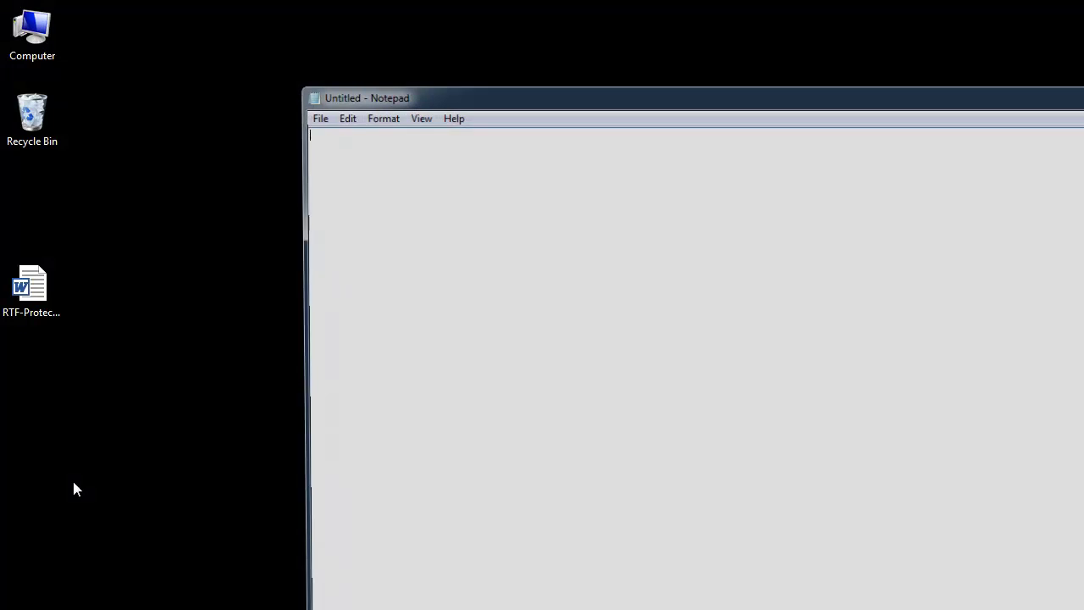
{"action": "left_click", "coordinate": [36, 288]}
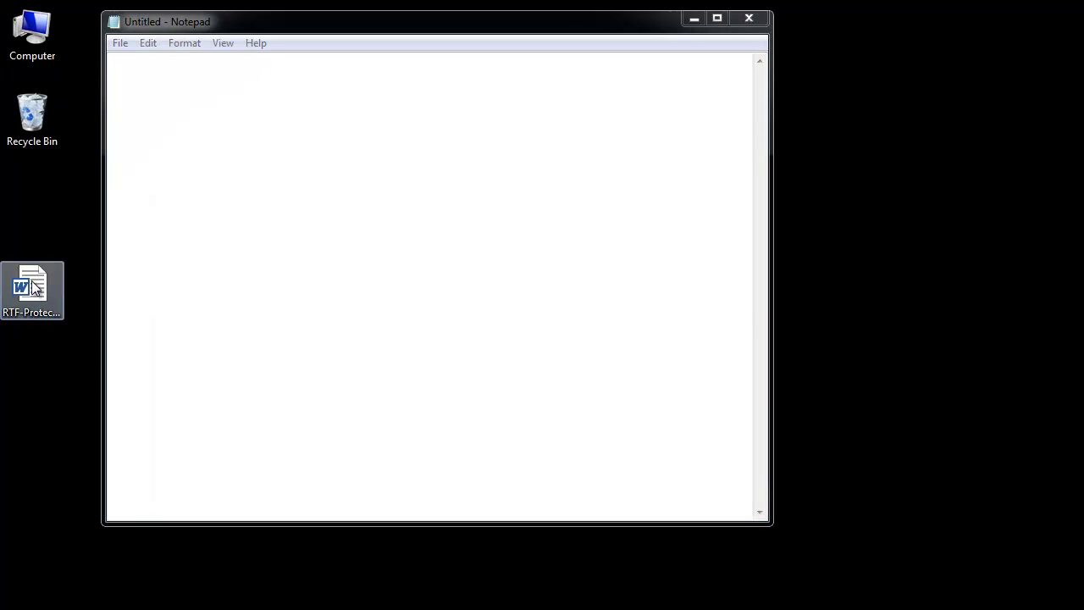
{"action": "left_click_drag", "start_coordinate": [36, 288], "coordinate": [330, 228]}
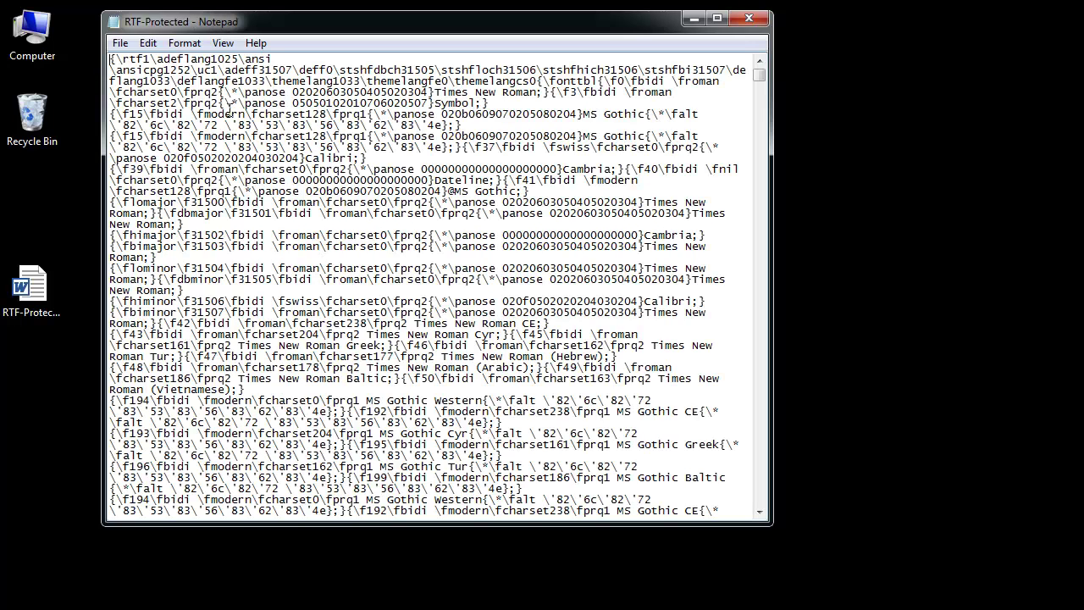
- Search the RTF code for 'password' to locate the \passwordhash entry
{"action": "left_click", "coordinate": [148, 44]}
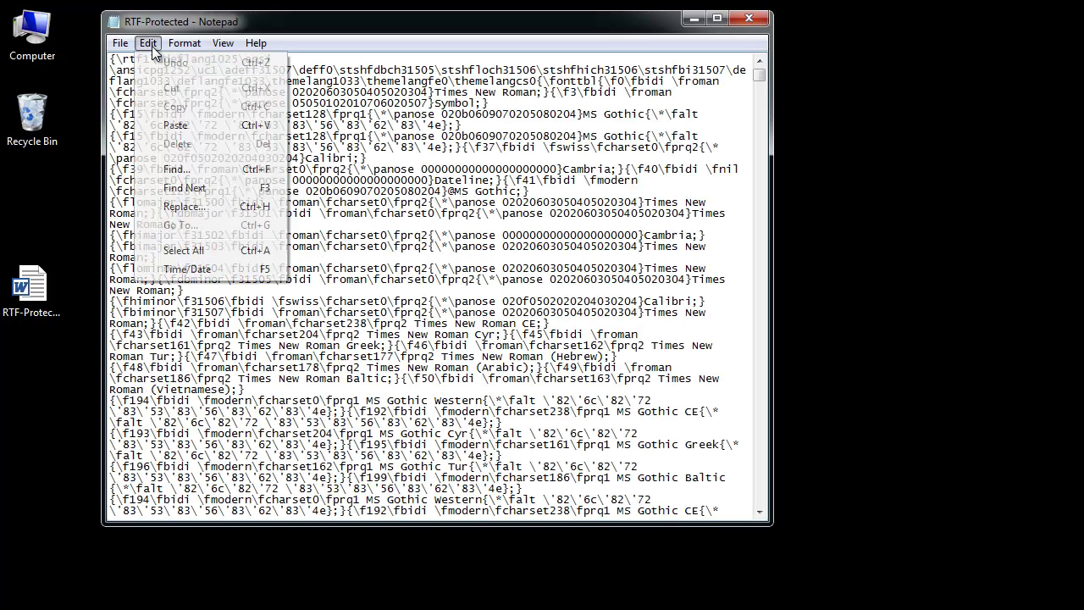
{"action": "left_click", "coordinate": [188, 170]}
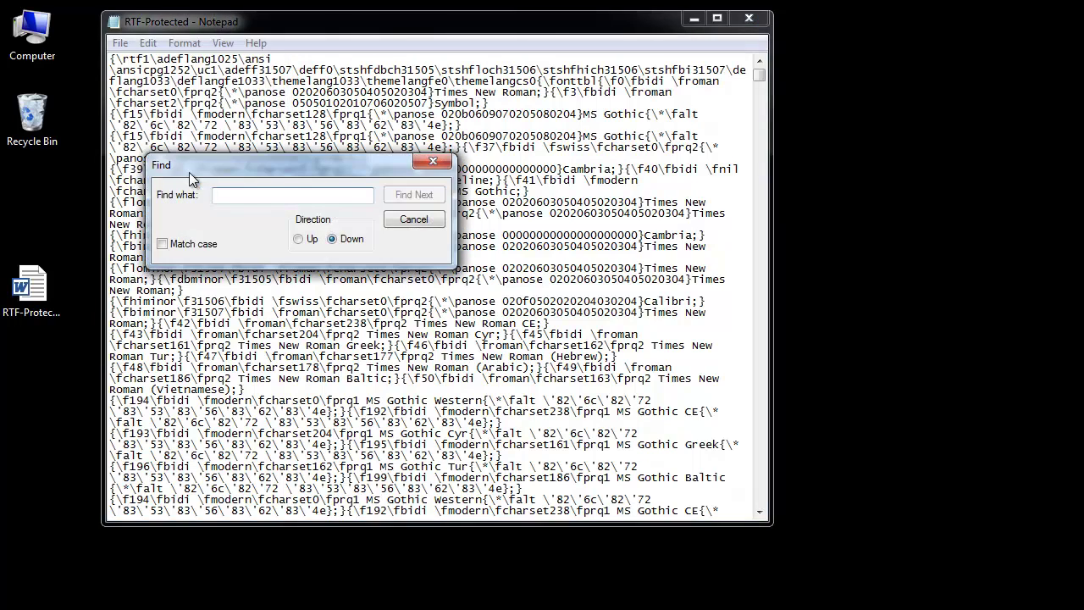
{"action": "type", "text": "pa"}
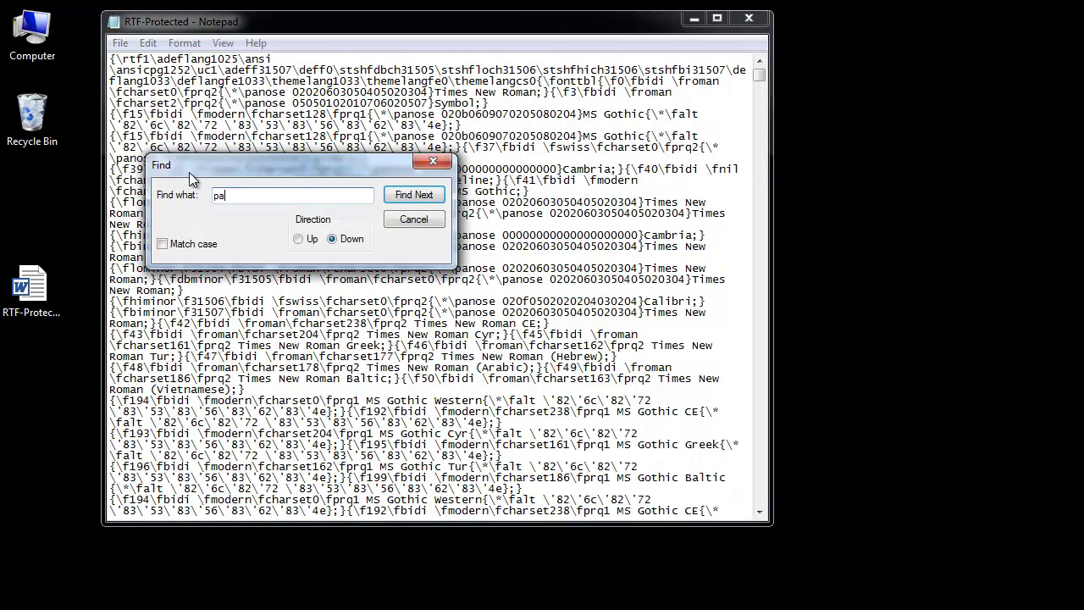
{"action": "type", "text": "ssword"}
{"action": "key", "text": "Return"}
{"action": "key", "text": "Escape"}
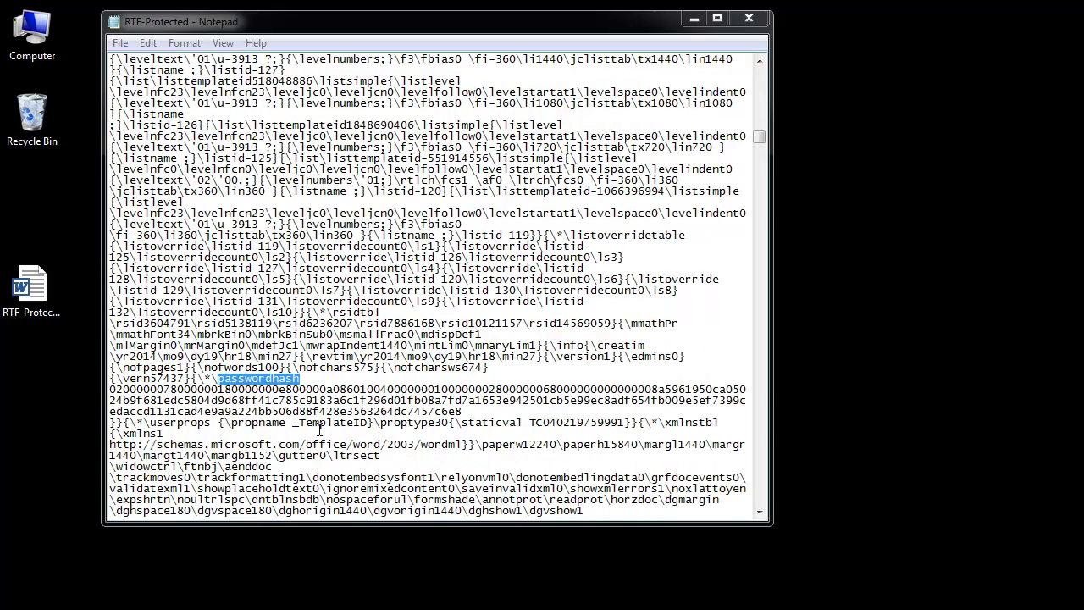
- Delete the hash digits after \passwordhash, join the following line, and save the file
{"action": "left_click", "coordinate": [301, 379]}
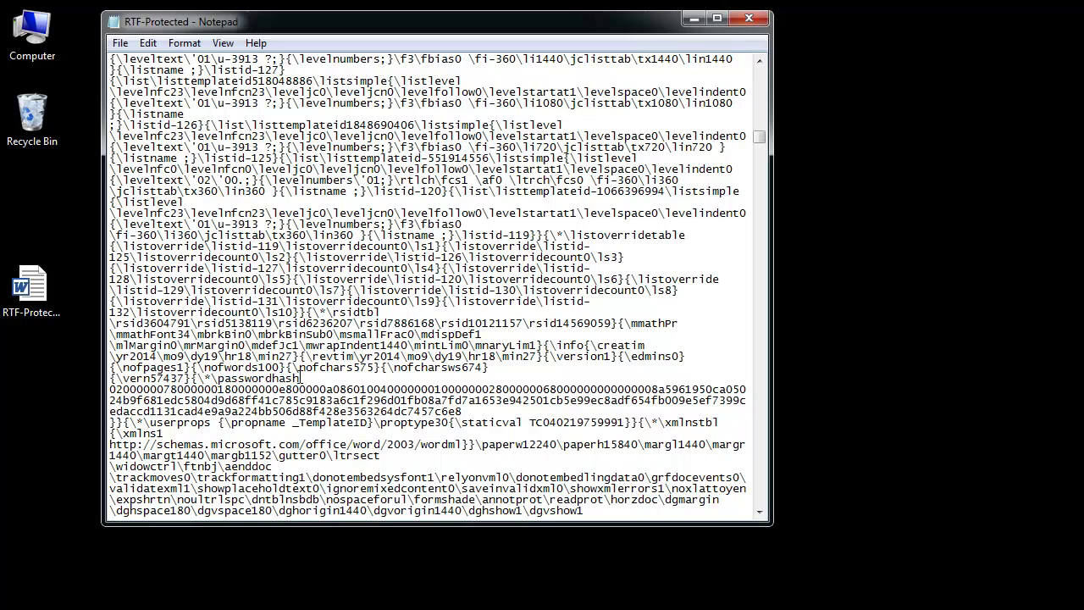
{"action": "left_click_drag", "start_coordinate": [302, 379], "coordinate": [225, 378]}
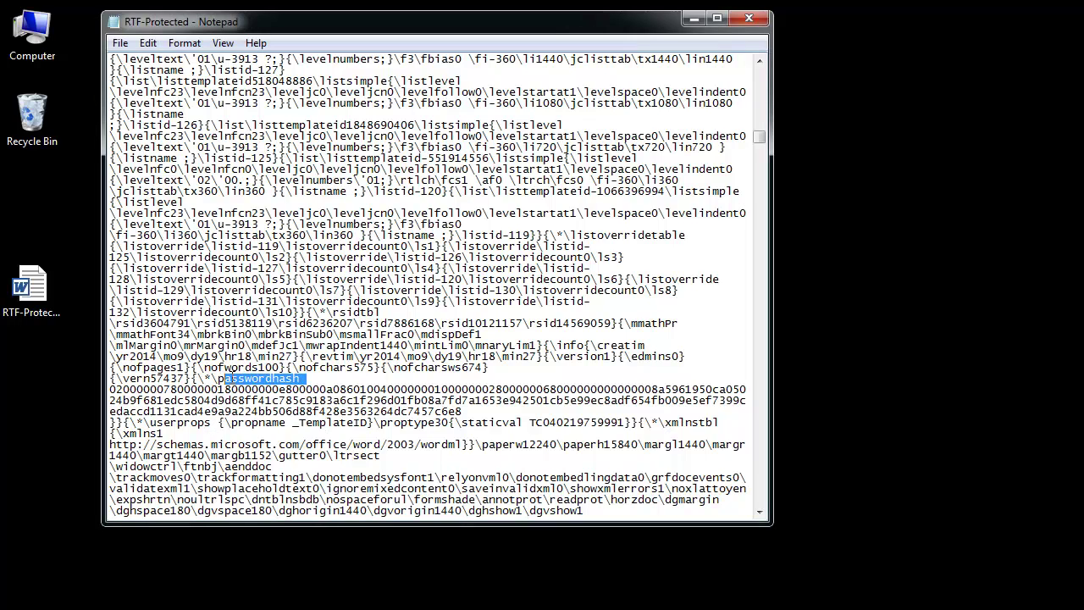
{"action": "left_click_drag", "start_coordinate": [301, 378], "coordinate": [454, 401]}
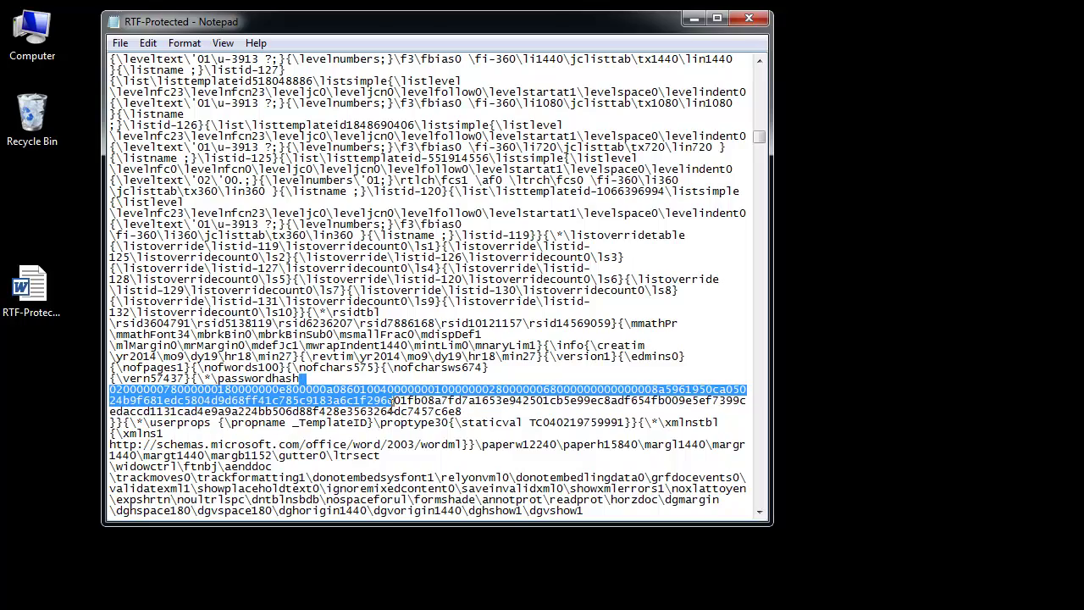
{"action": "left_click_drag", "start_coordinate": [455, 403], "coordinate": [464, 412]}
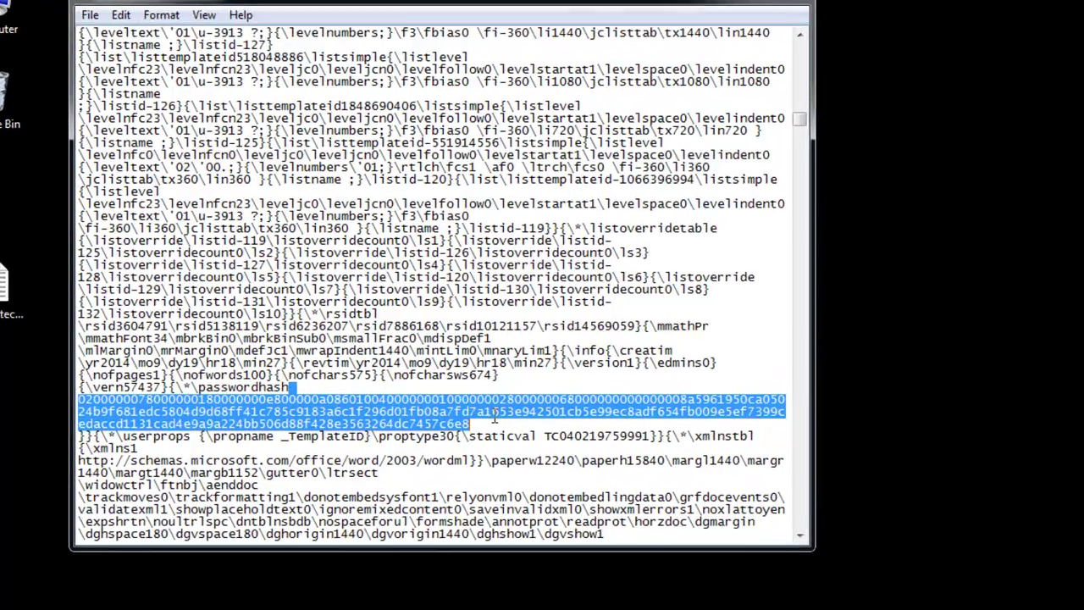
{"action": "key", "text": "Delete"}
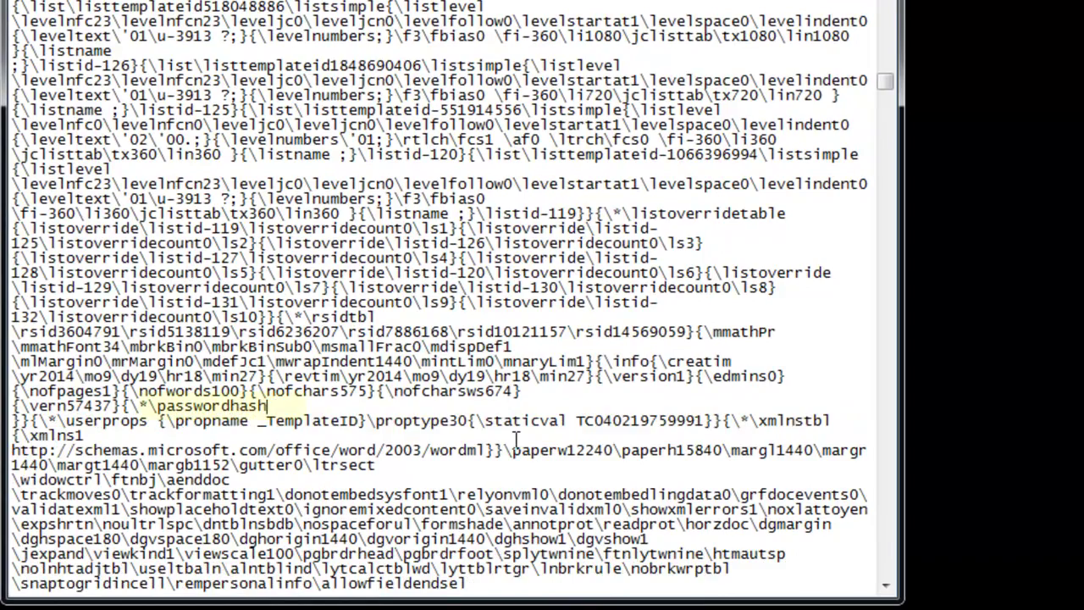
{"action": "key", "text": "Delete"}
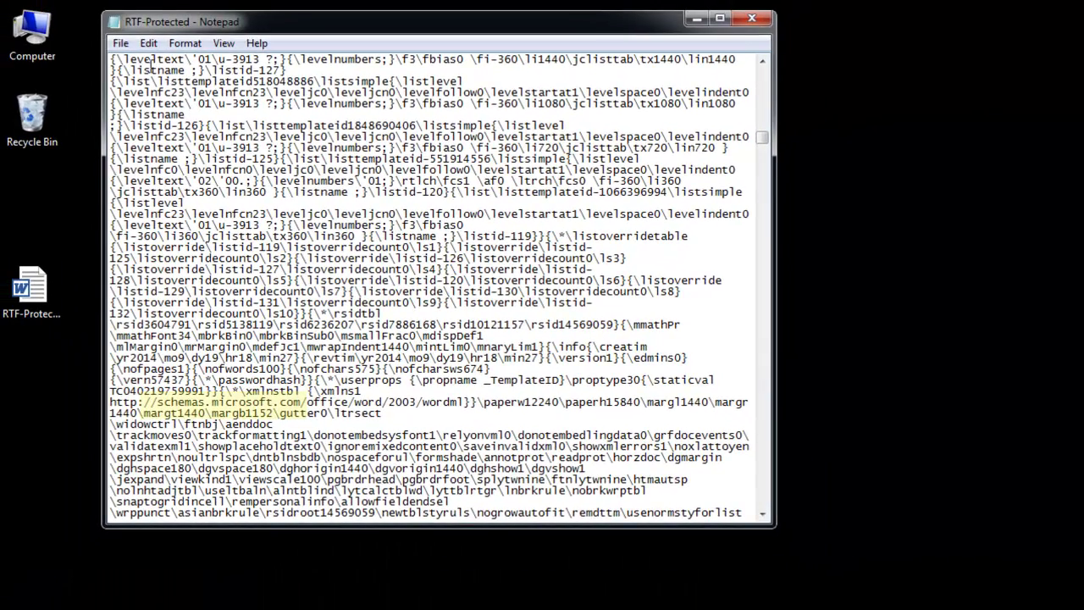
{"action": "left_click", "coordinate": [120, 43]}
{"action": "left_click", "coordinate": [144, 102]}
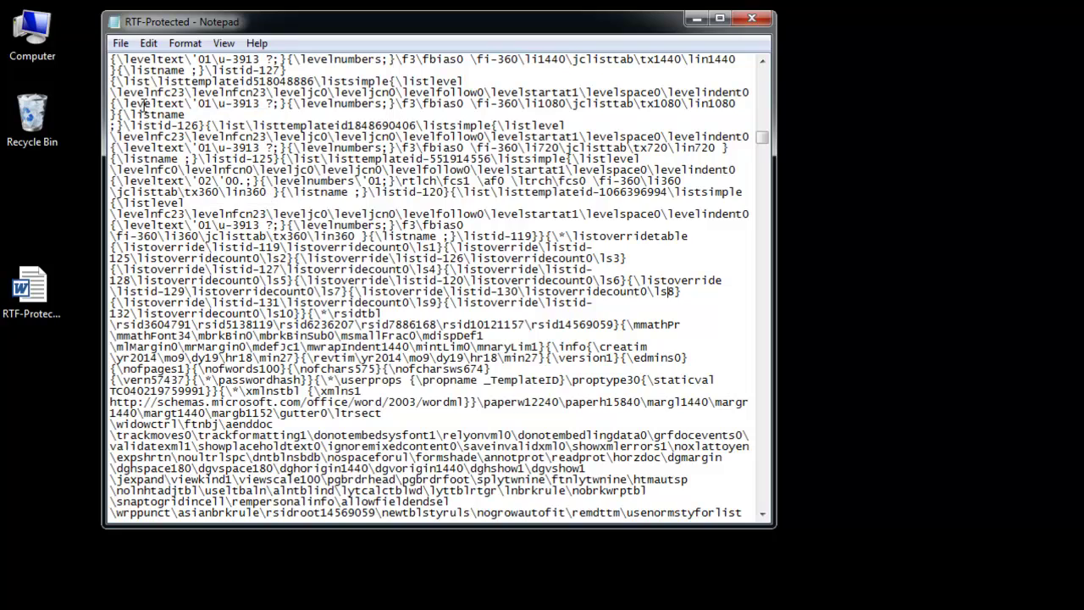
- Reopen RTF-Protected in Word and save it to the Desktop as Word document 'Hacked and Protected'
{"action": "left_click", "coordinate": [752, 20]}
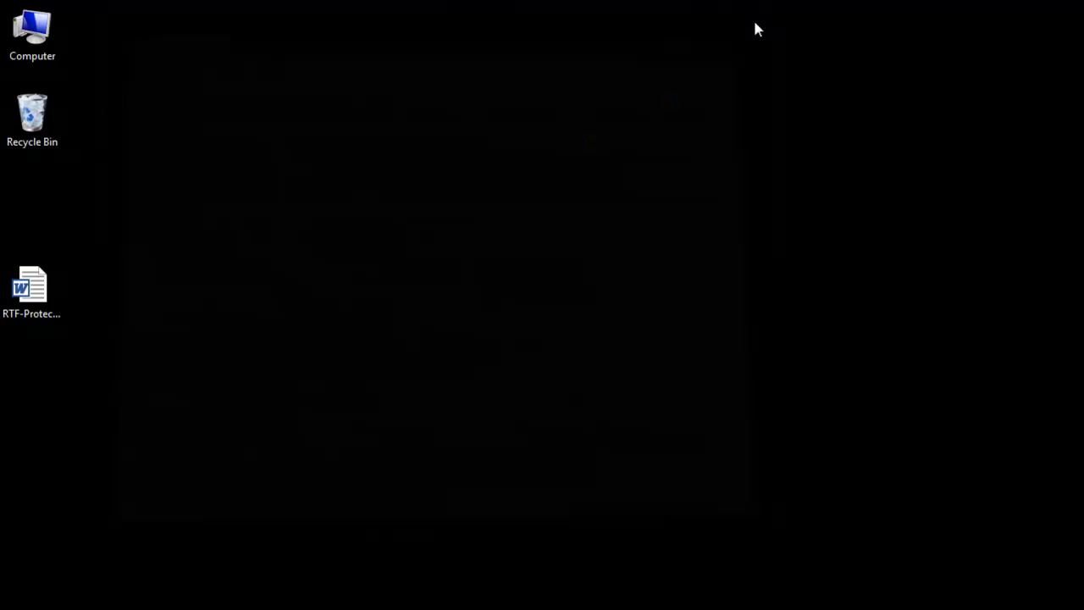
{"action": "double_click", "coordinate": [32, 288]}
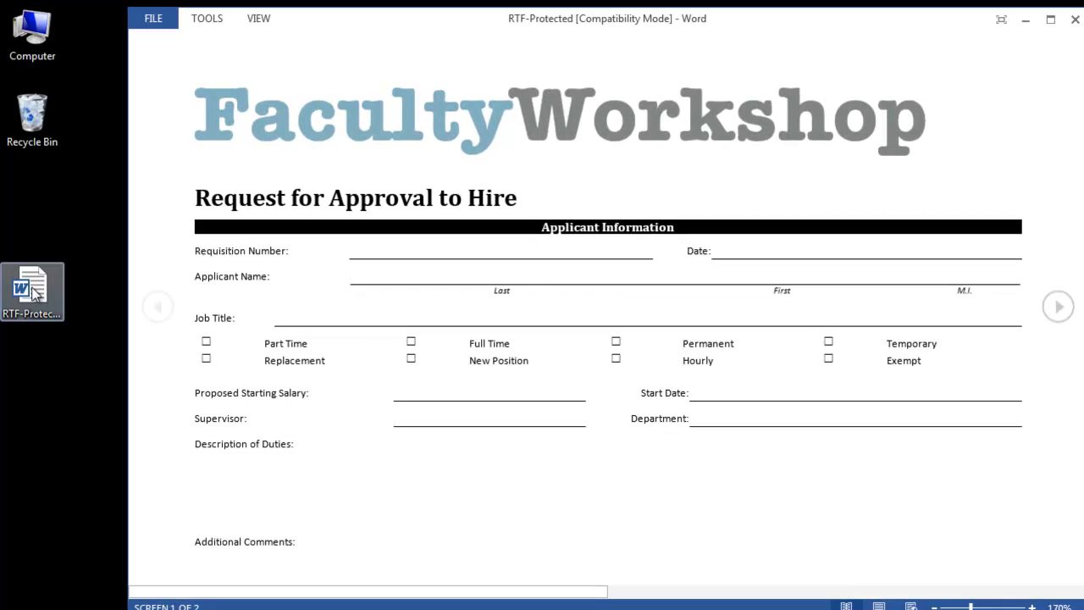
{"action": "left_click", "coordinate": [154, 18]}
{"action": "left_click", "coordinate": [164, 211]}
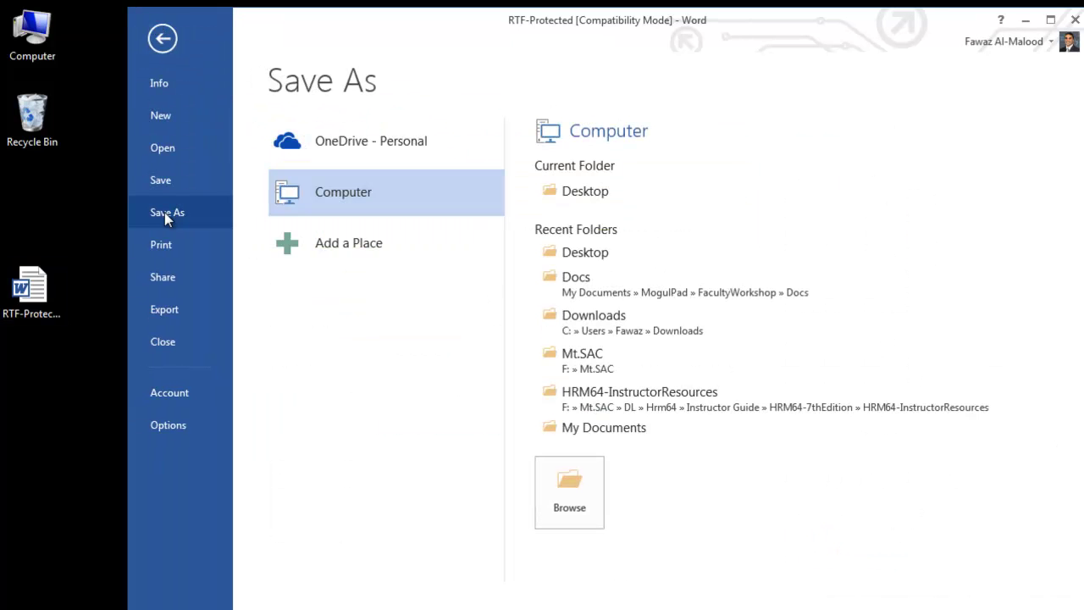
{"action": "left_click", "coordinate": [589, 189]}
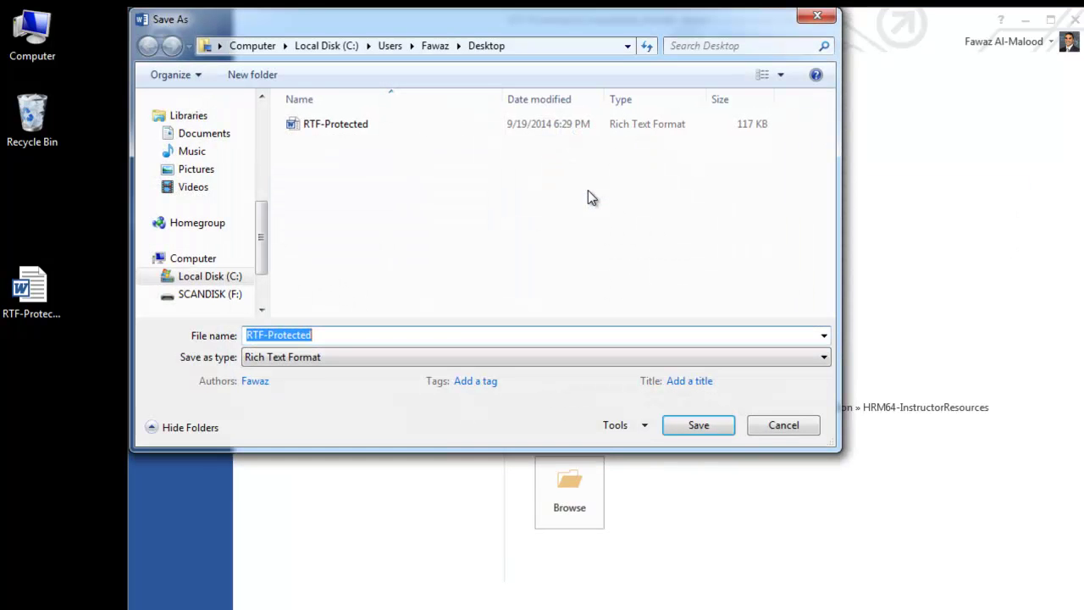
{"action": "left_click", "coordinate": [330, 335]}
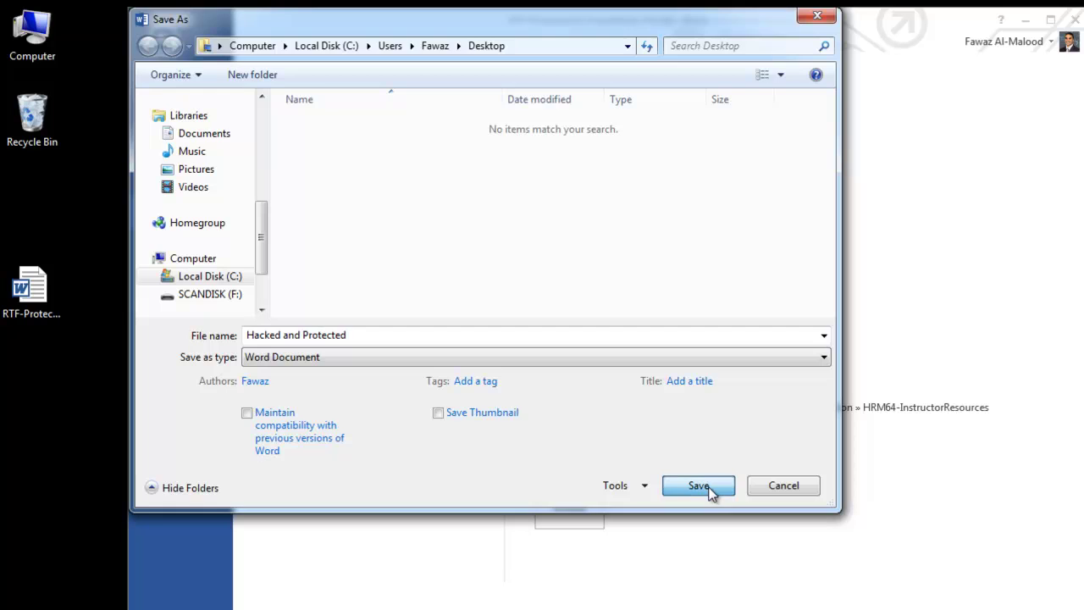
{"action": "left_click", "coordinate": [699, 485]}
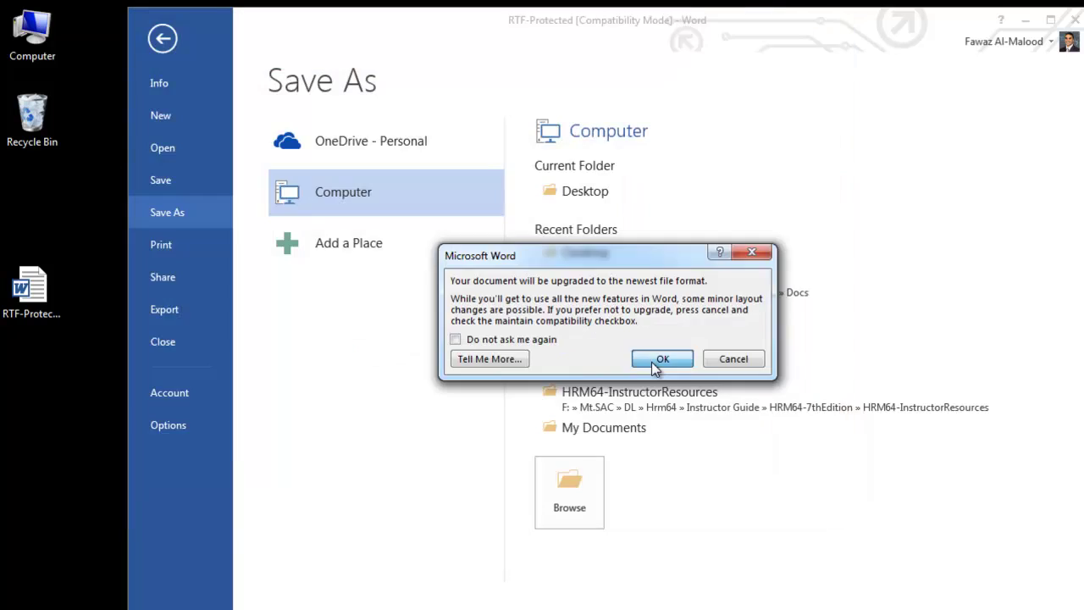
{"action": "left_click", "coordinate": [651, 359]}
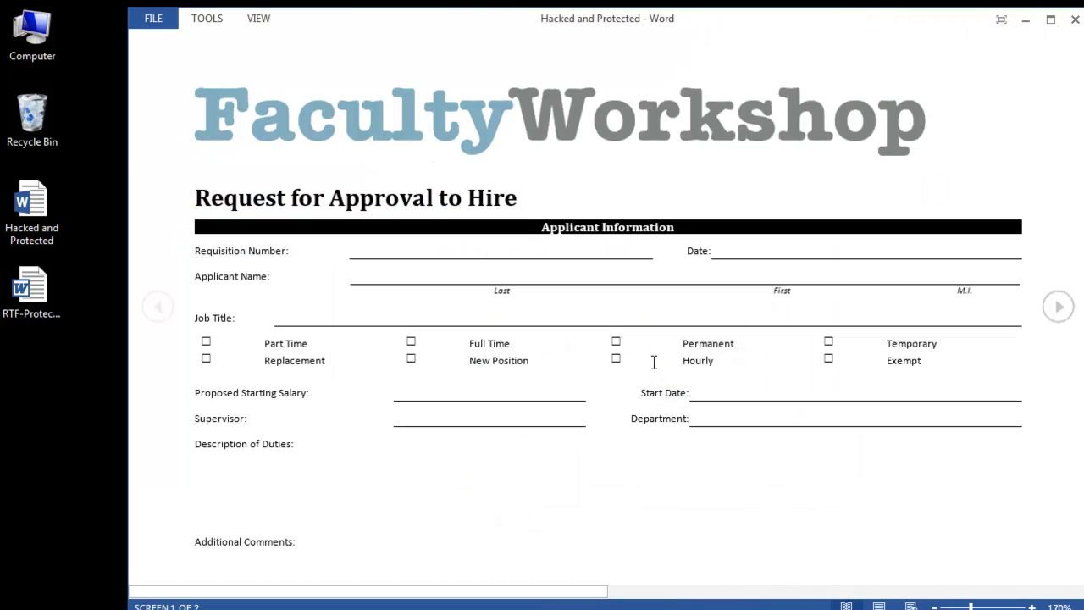
- Close Word, recycle RTF-Protected, and open the Hacked and Protected document
{"action": "left_click", "coordinate": [1076, 25]}
{"action": "mouse_move", "coordinate": [59, 285]}
{"action": "left_mouse_down"}
{"action": "mouse_move", "coordinate": [163, 269]}
{"action": "mouse_move", "coordinate": [53, 112]}
{"action": "left_mouse_up"}
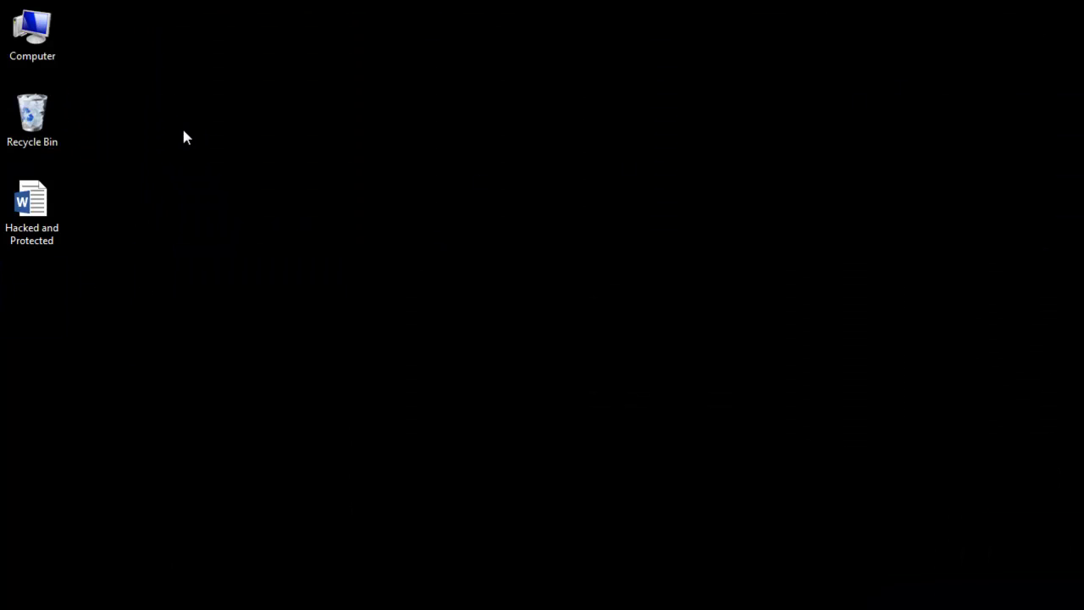
{"action": "double_click", "coordinate": [51, 224]}
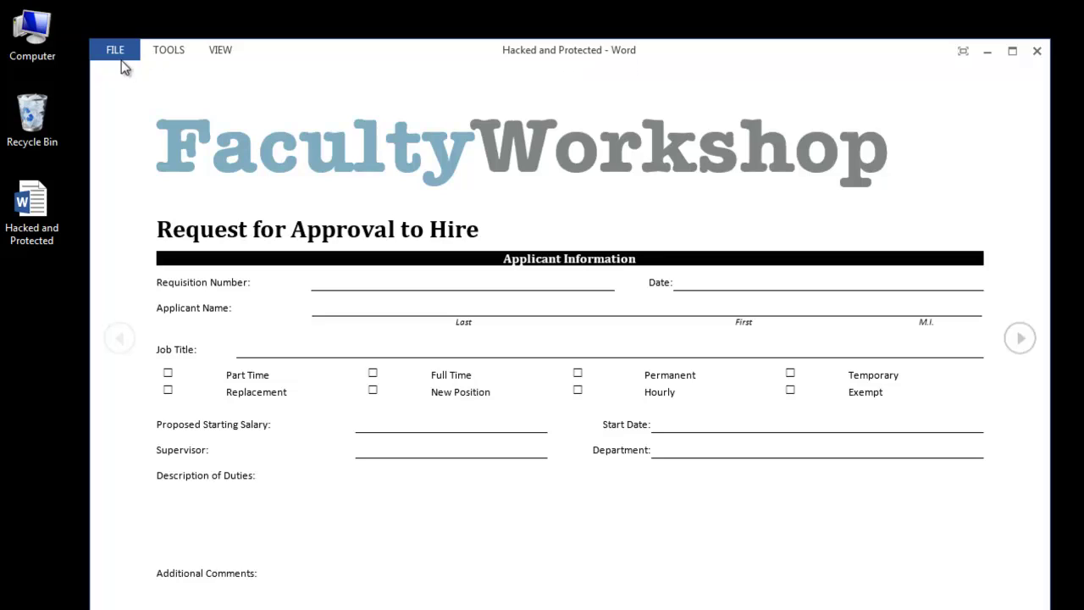
- Switch Hacked and Protected from read mode to editing with the Review tools displayed
{"action": "left_click", "coordinate": [221, 53]}
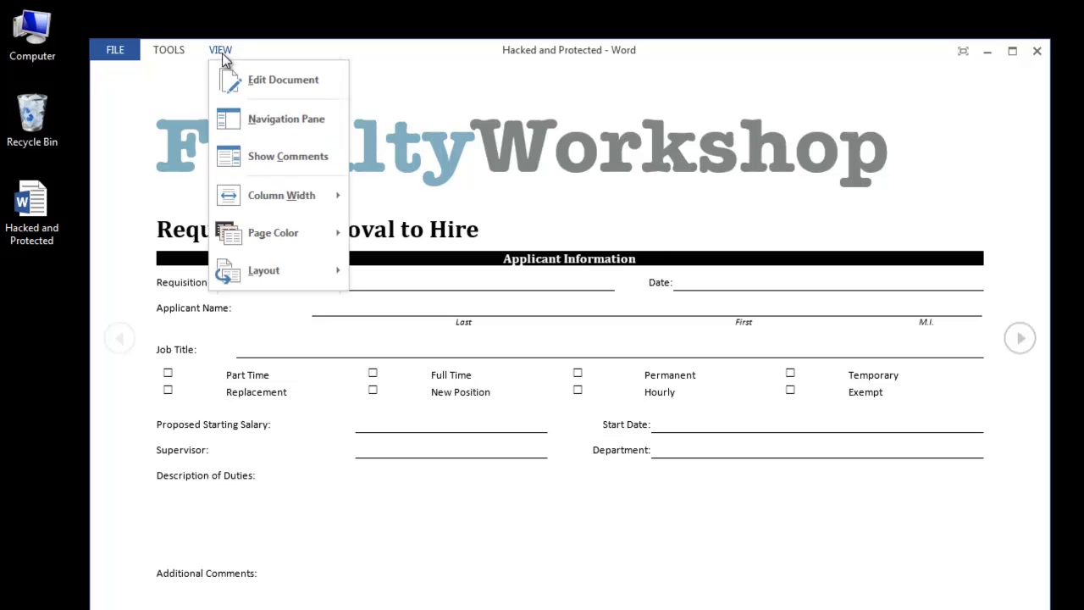
{"action": "left_click", "coordinate": [234, 80]}
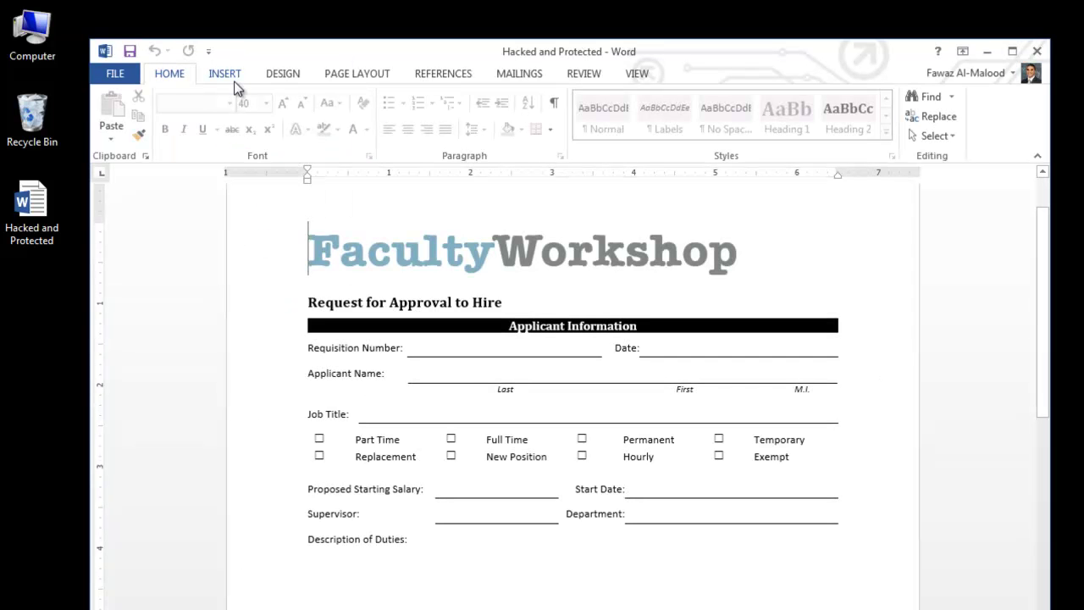
{"action": "left_click", "coordinate": [590, 76]}
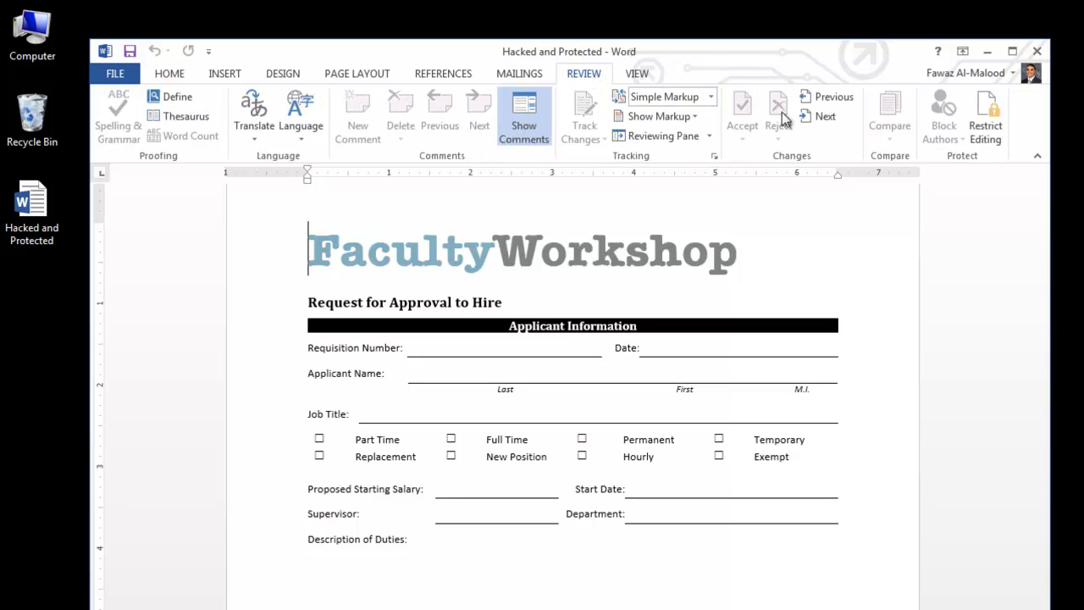
- Stop protection in Restrict Editing, clear the 'Allow only this type of editing' restriction, and save
{"action": "left_click", "coordinate": [982, 118]}
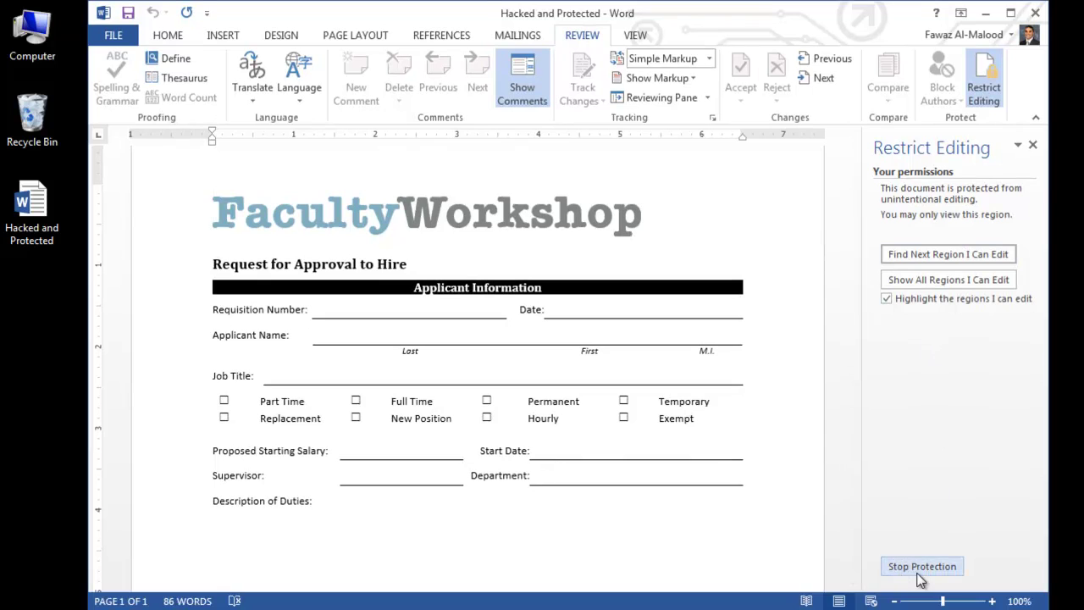
{"action": "left_click", "coordinate": [932, 572]}
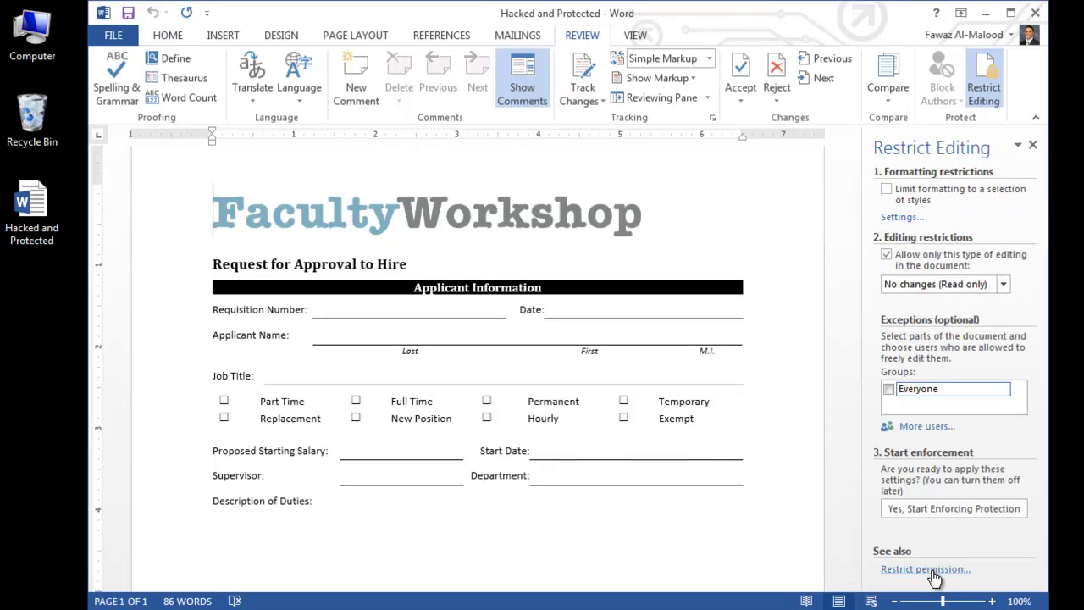
{"action": "left_click", "coordinate": [889, 258]}
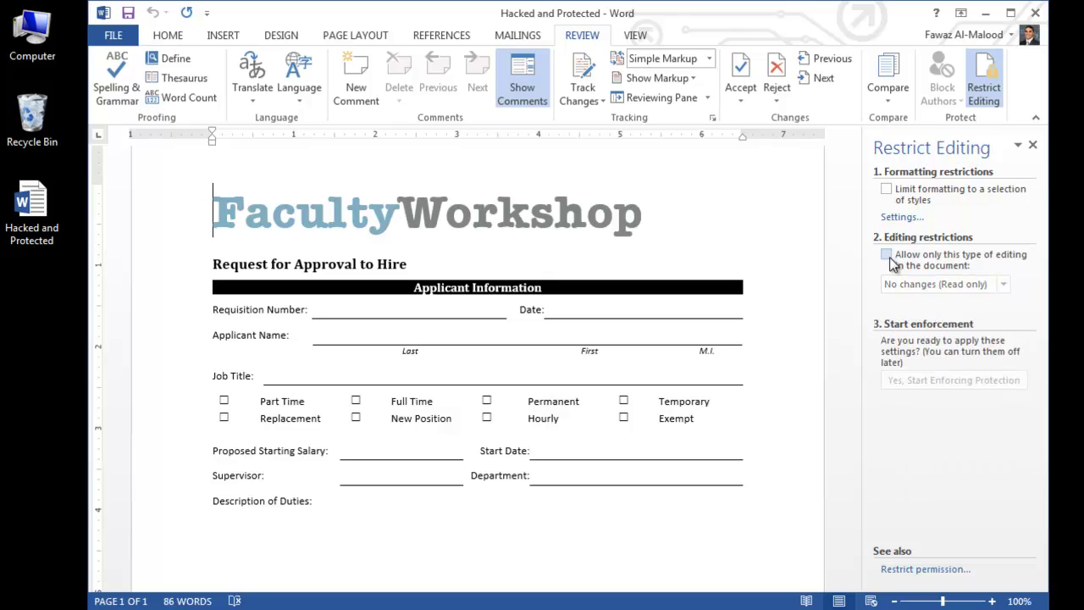
{"action": "key", "text": "ctrl+s"}
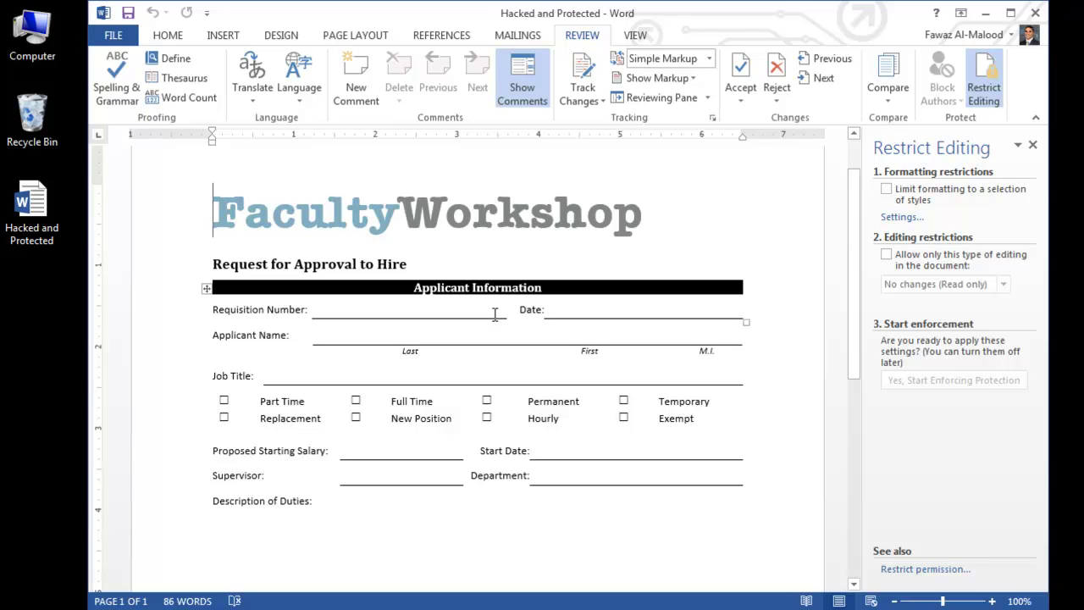
- Delete the form title and top rows, then the Job Title through Description of Duties rows
{"action": "mouse_move", "coordinate": [213, 264]}
{"action": "left_mouse_down"}
{"action": "mouse_move", "coordinate": [430, 305]}
{"action": "mouse_move", "coordinate": [586, 354]}
{"action": "left_mouse_up"}
{"action": "key", "text": "Delete"}
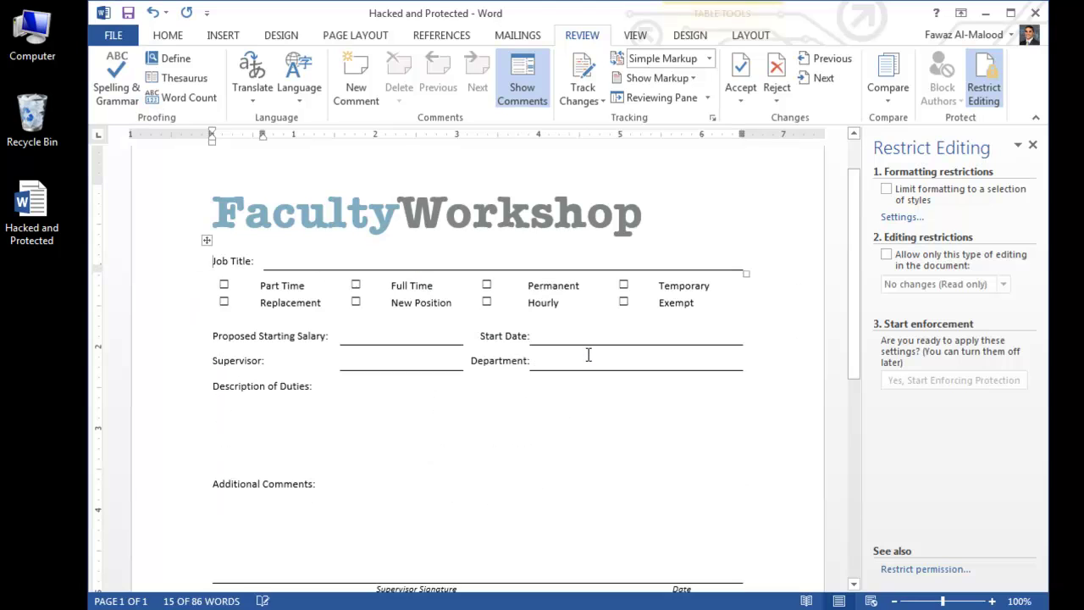
{"action": "left_click_drag", "start_coordinate": [443, 424], "coordinate": [180, 266]}
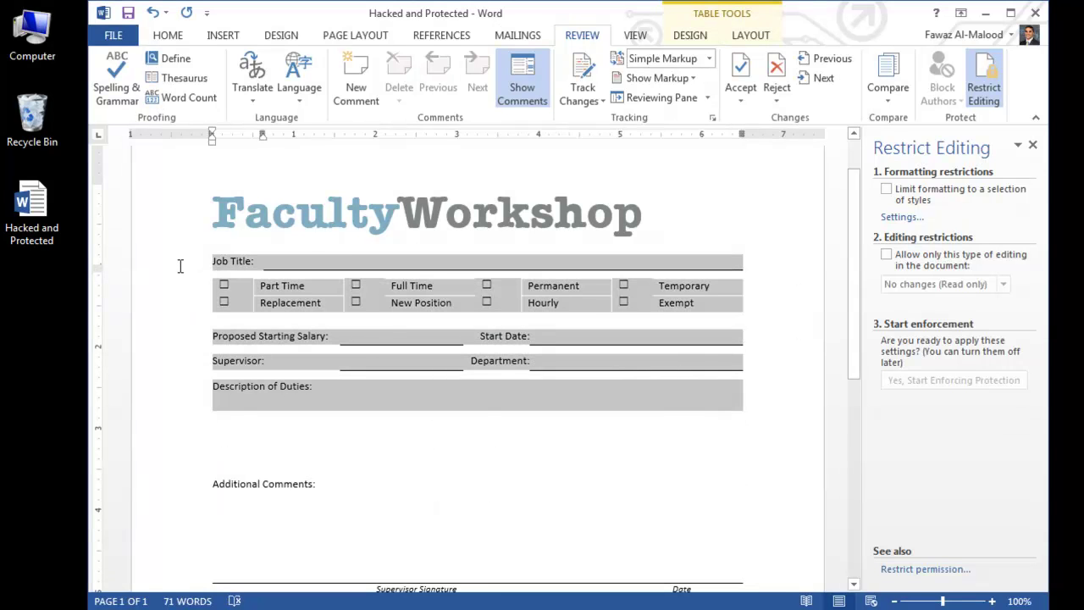
{"action": "key", "text": "Delete"}
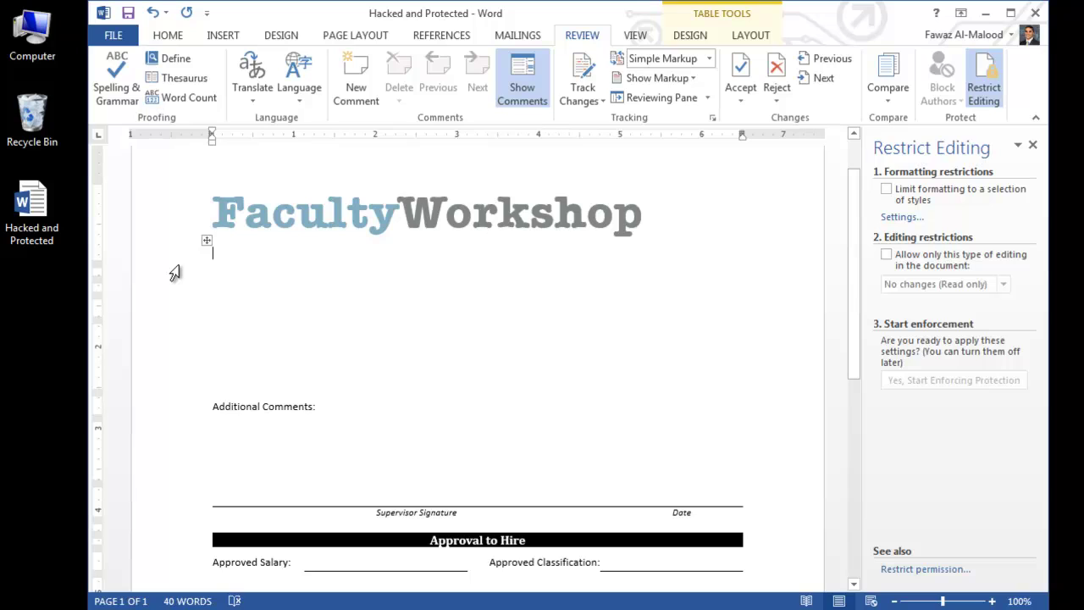